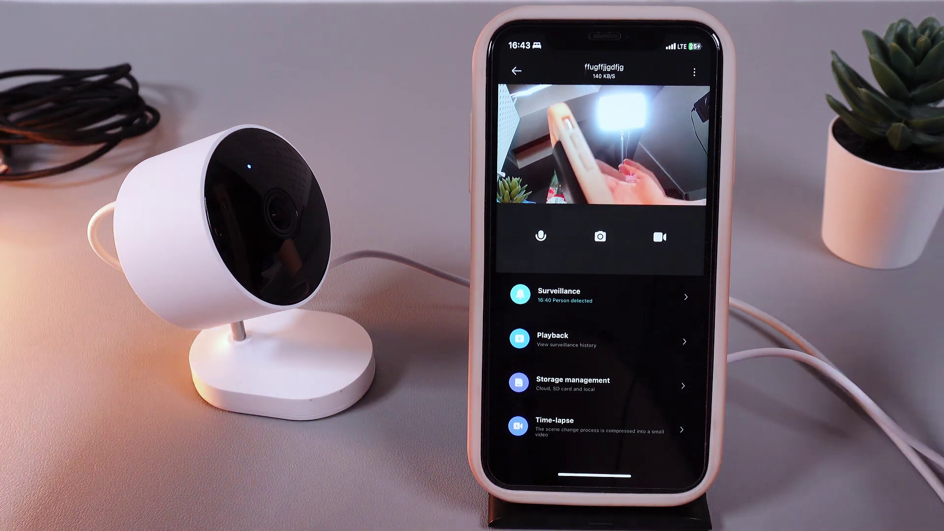
Step: Navigate from the camera's settings into Sleep settings and its scheduled sleep time list
left_click(694, 72)
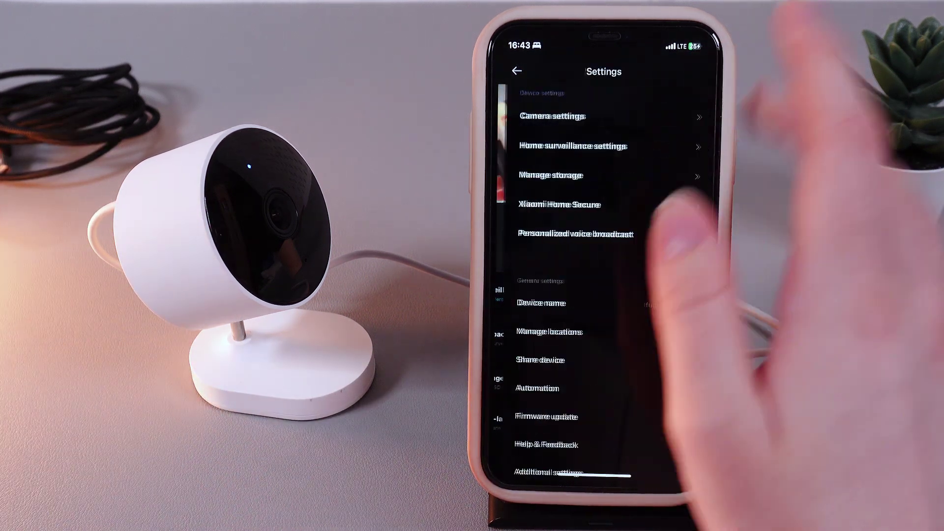
left_click(565, 116)
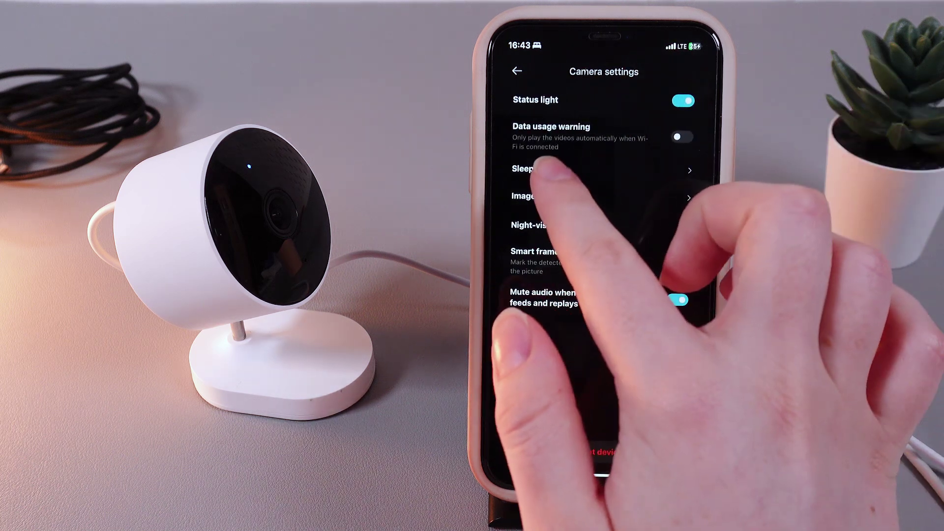
left_click(540, 169)
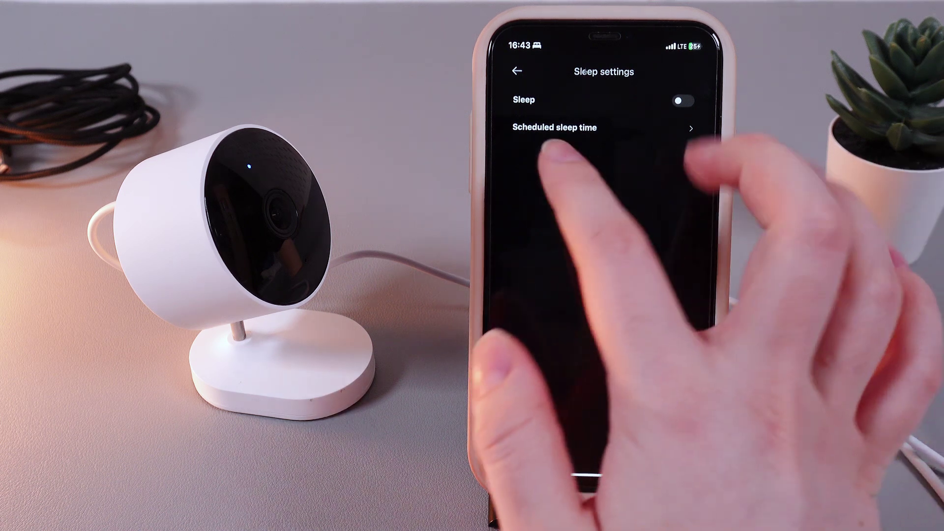
left_click(560, 127)
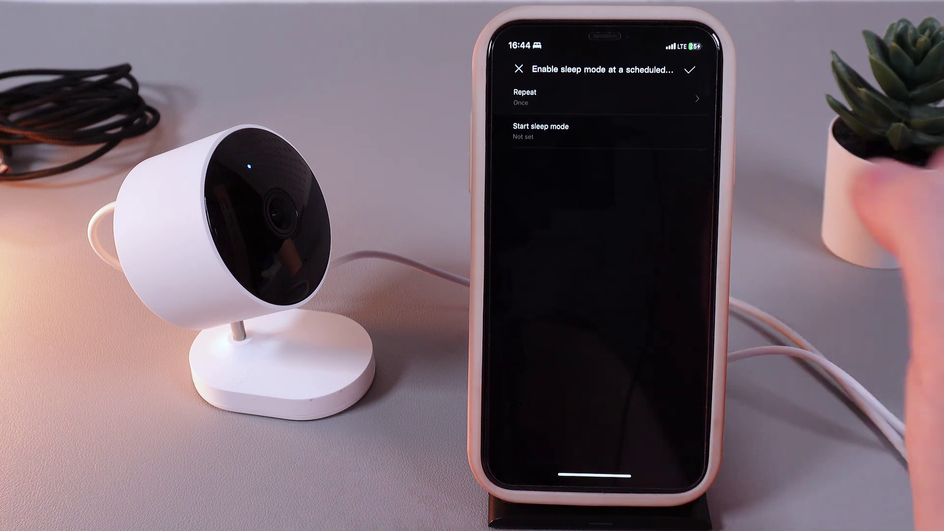
Step: Set the sleep-start time to 22:00, keep the repeat setting, and save the schedule
left_click(542, 131)
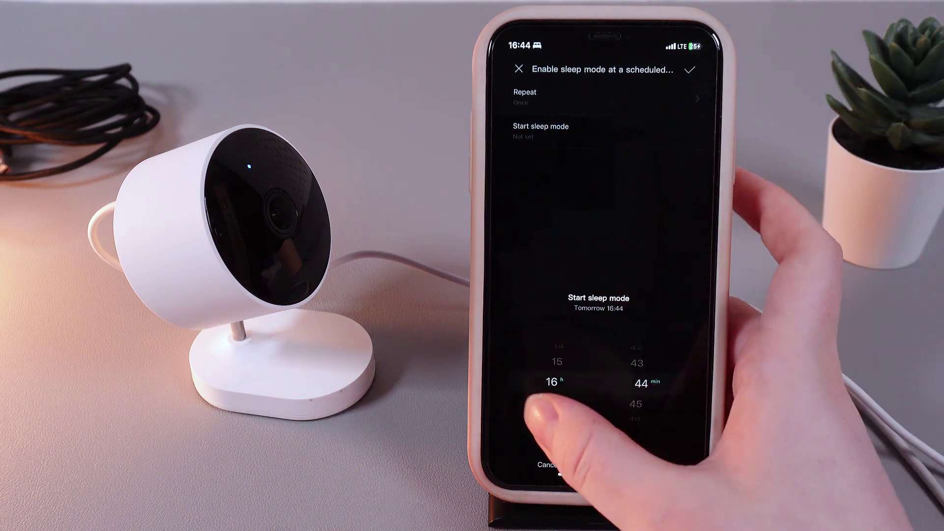
mouse_move(569, 411)
left_mouse_down()
mouse_move(591, 306)
mouse_move(601, 411)
mouse_move(594, 393)
left_mouse_up()
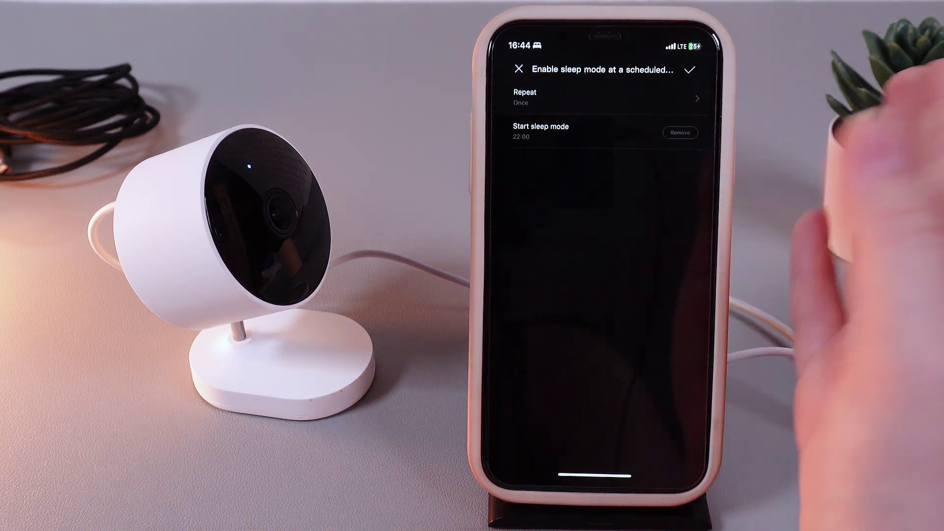
left_click(590, 97)
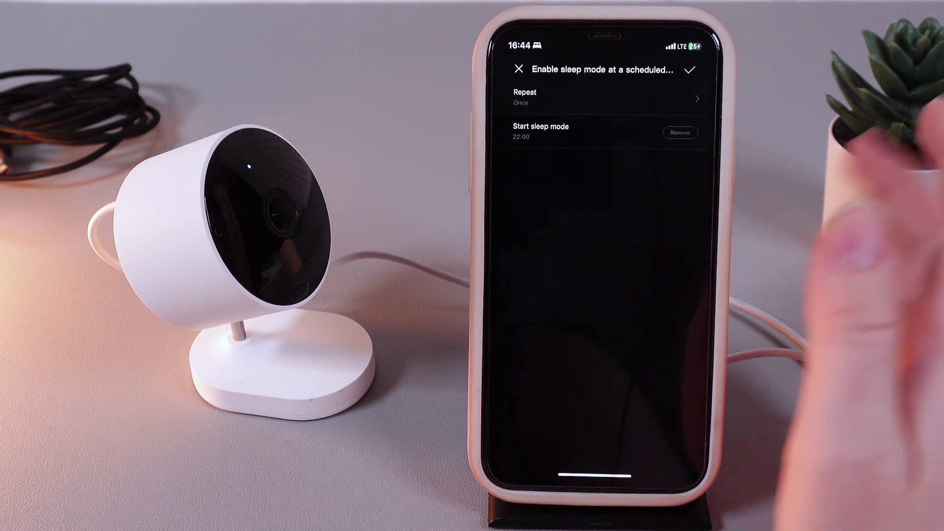
left_click(691, 69)
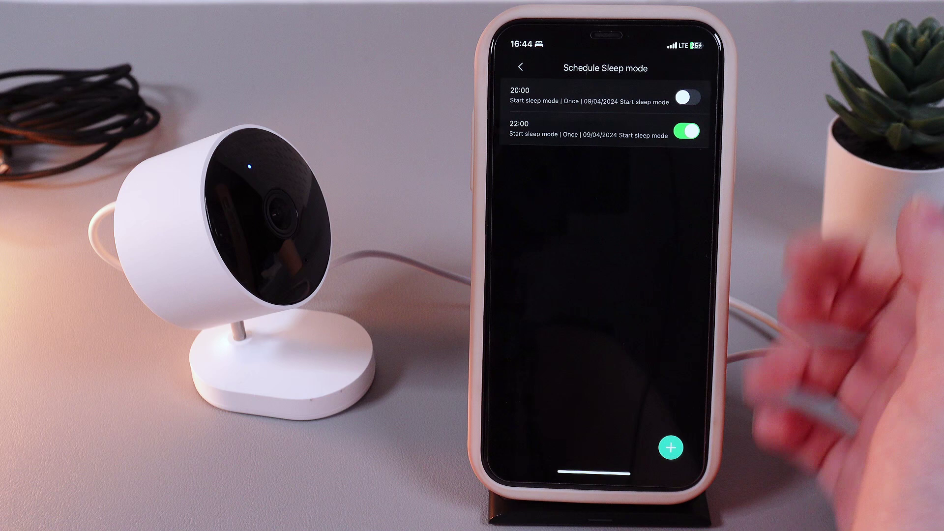
Step: Create a 'Disable sleep mode' schedule ending sleep at 08:00 every day and save it
left_click(671, 452)
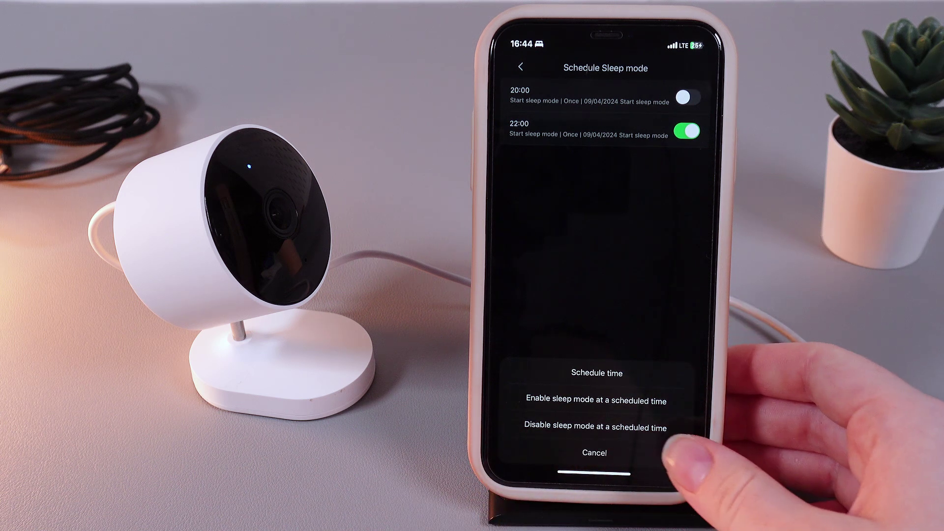
left_click(590, 426)
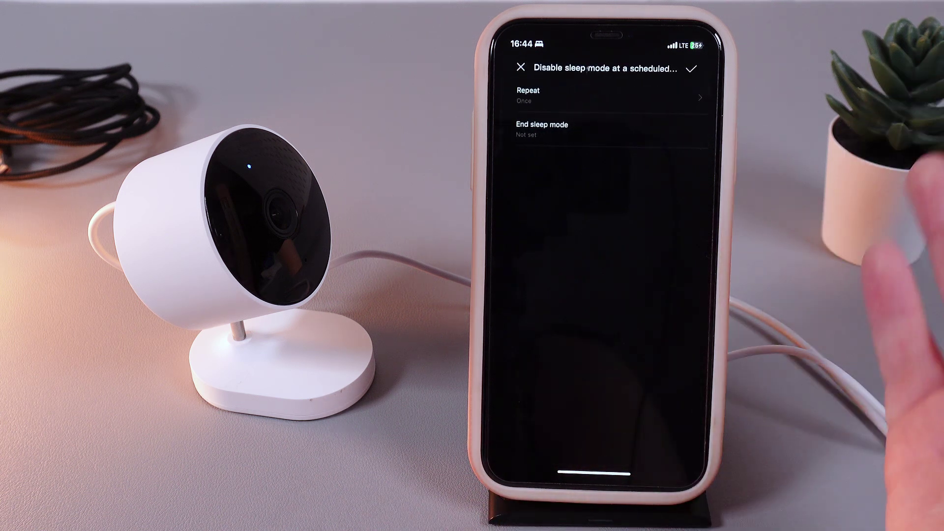
left_click(541, 126)
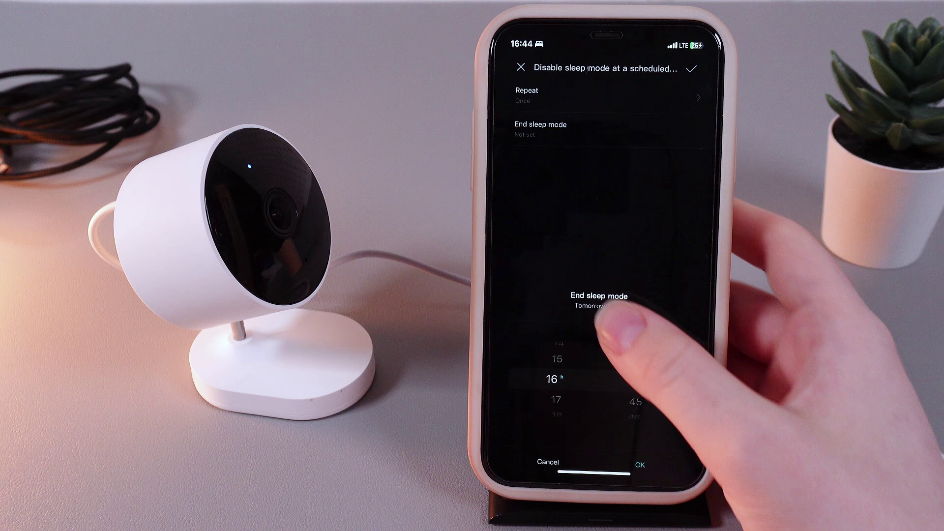
mouse_move(559, 398)
left_mouse_down()
mouse_move(580, 317)
mouse_move(577, 343)
left_mouse_up()
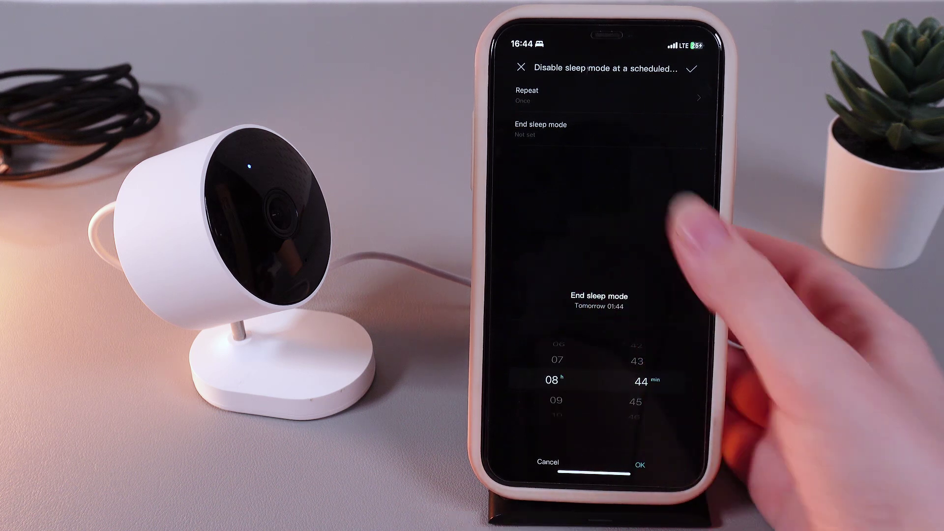
left_click_drag(642, 351, 633, 395)
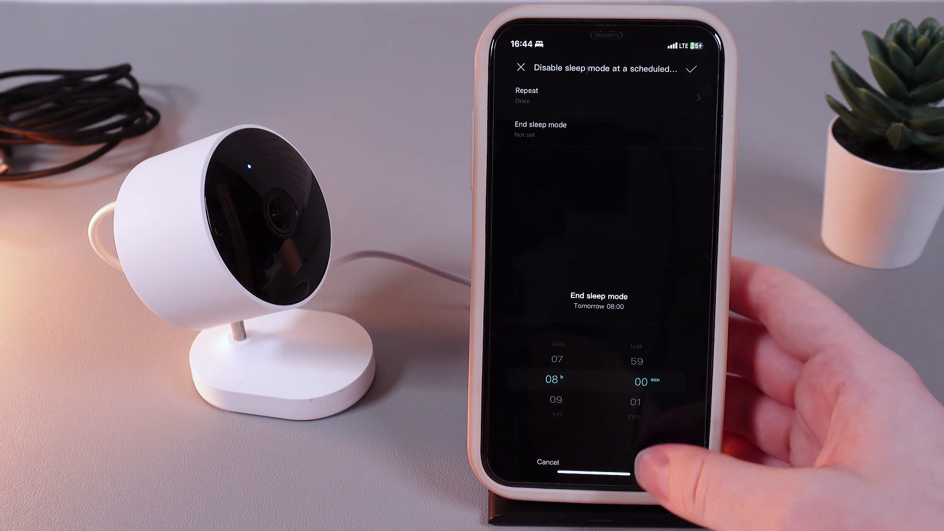
left_click(649, 96)
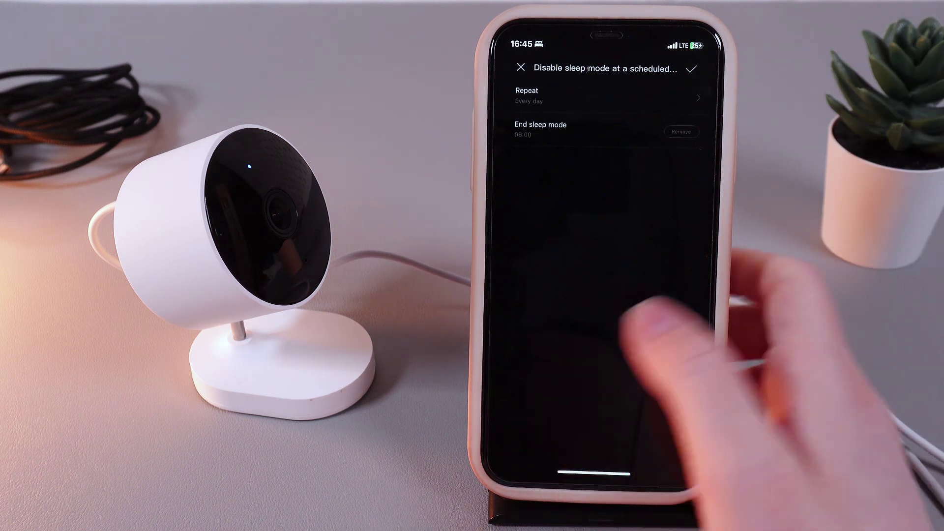
left_click(692, 69)
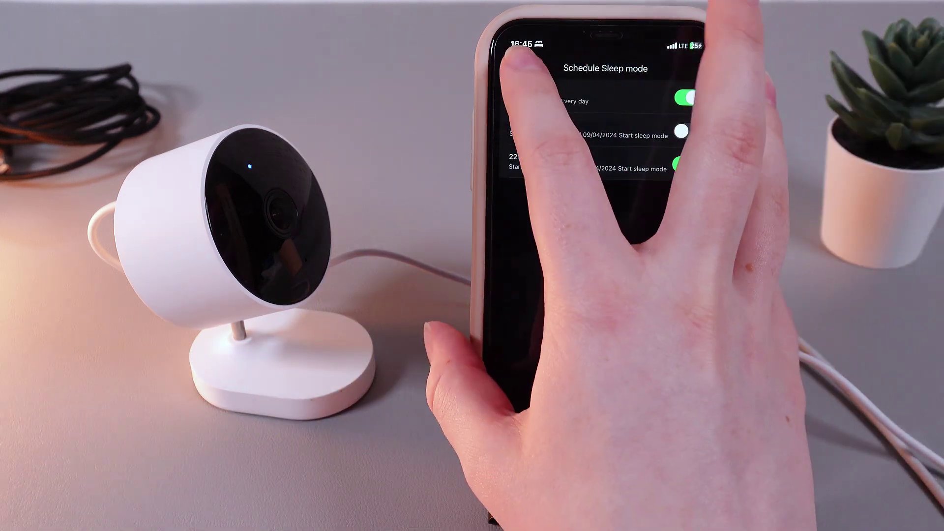
Step: Back out through Sleep settings and Settings to the camera's live view
left_click(521, 68)
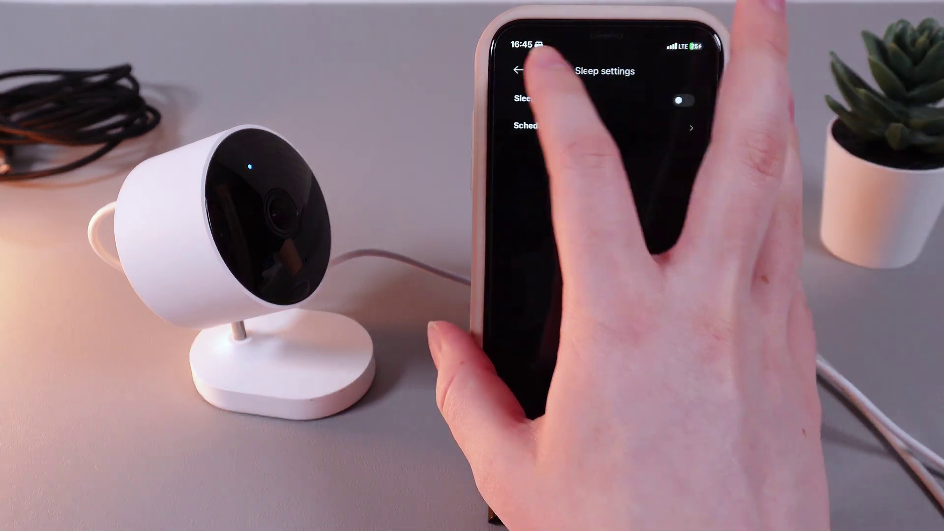
left_click(519, 70)
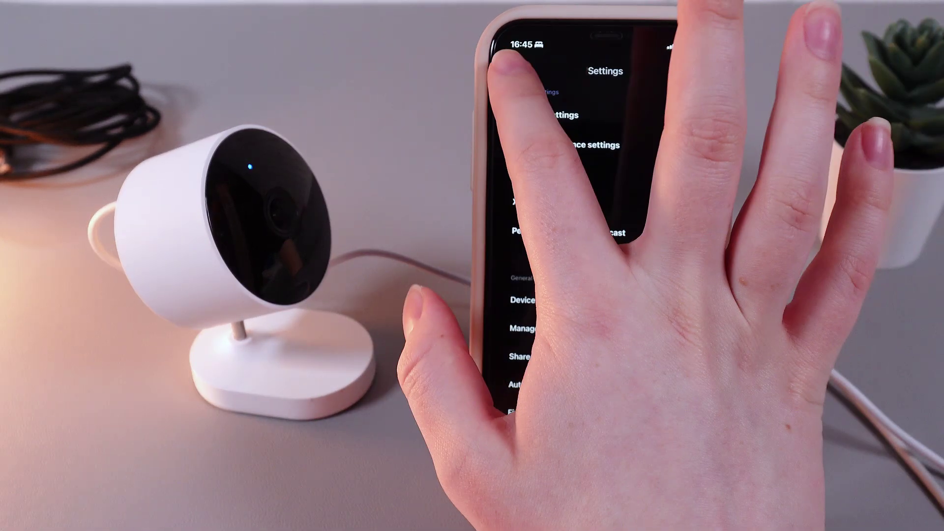
left_click(519, 67)
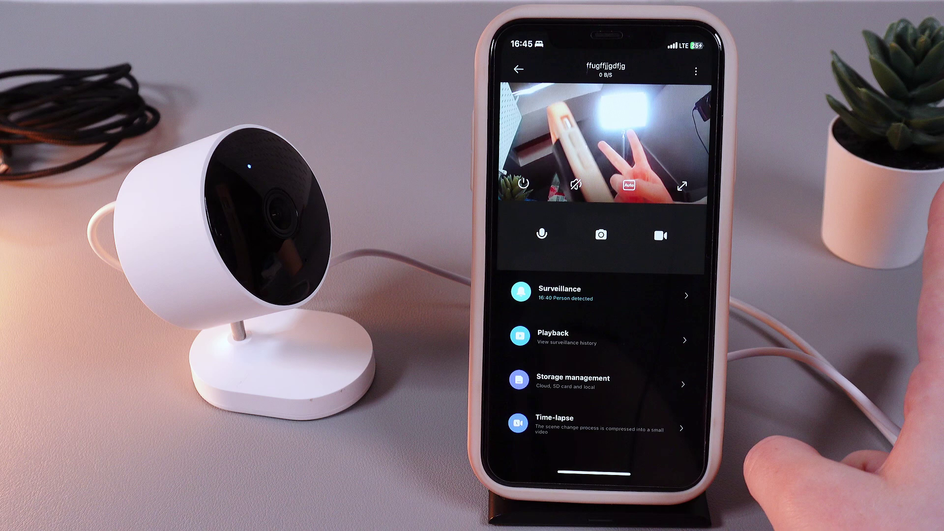